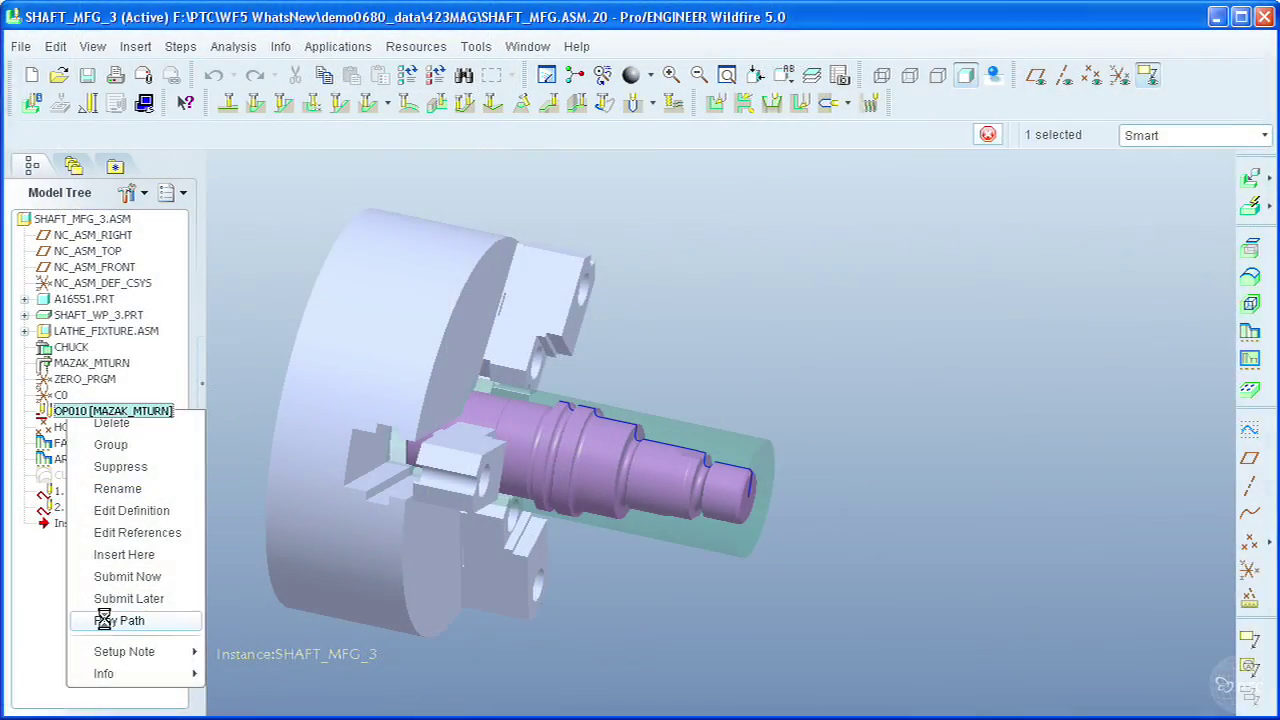
Play back the OP010 shaft turning tool path to the end
click(118, 620)
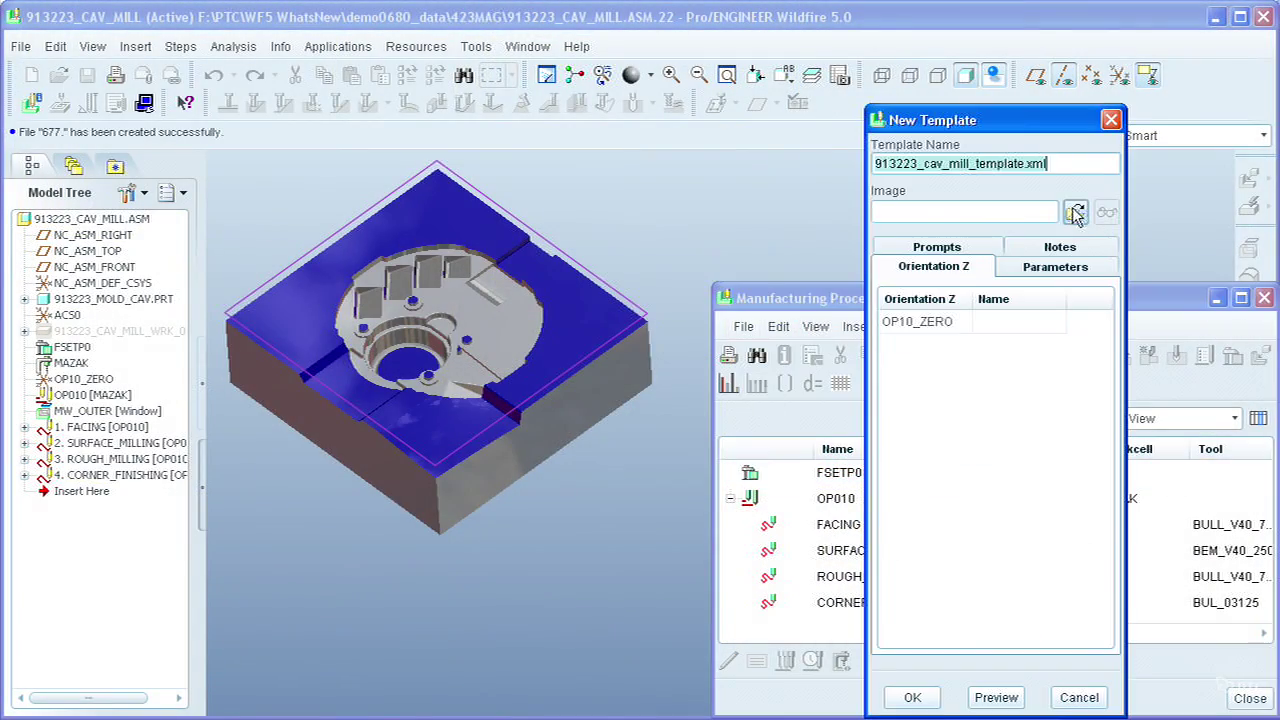
Attach XMLTemplate.jpg and preview the report showing the MAZAK workcell and OP010 steps
click(1076, 213)
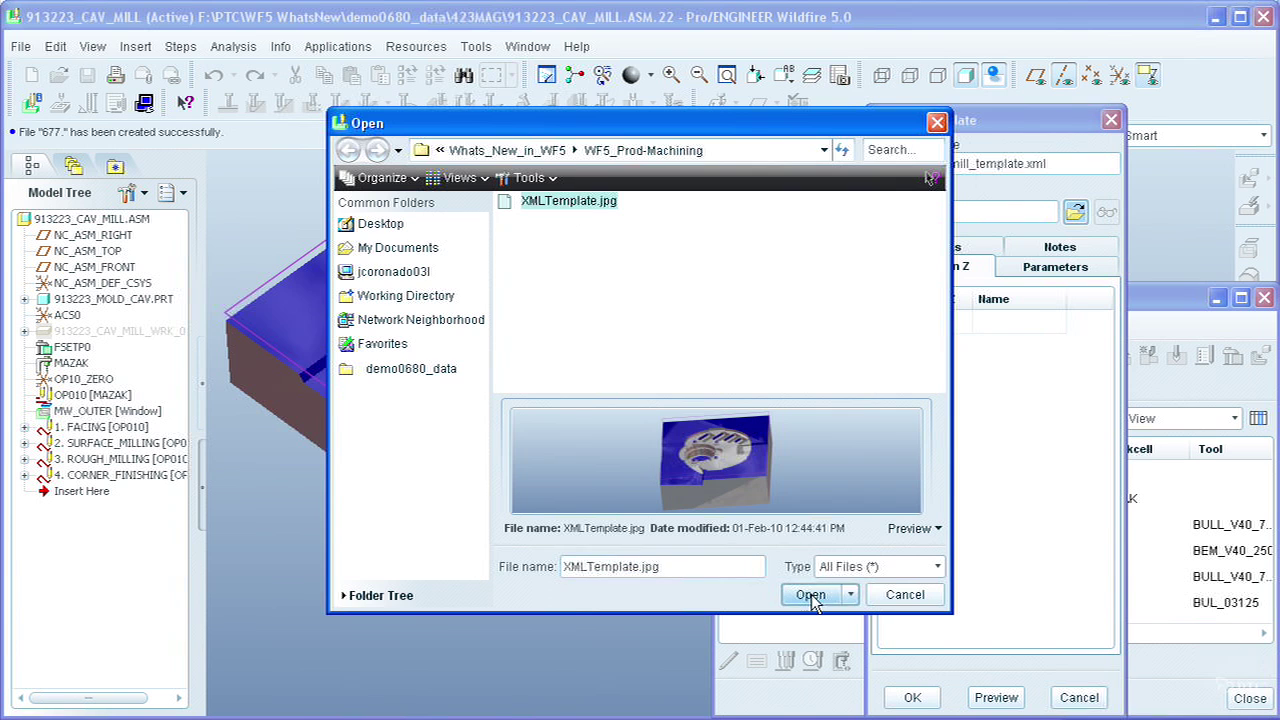
click(811, 596)
click(996, 697)
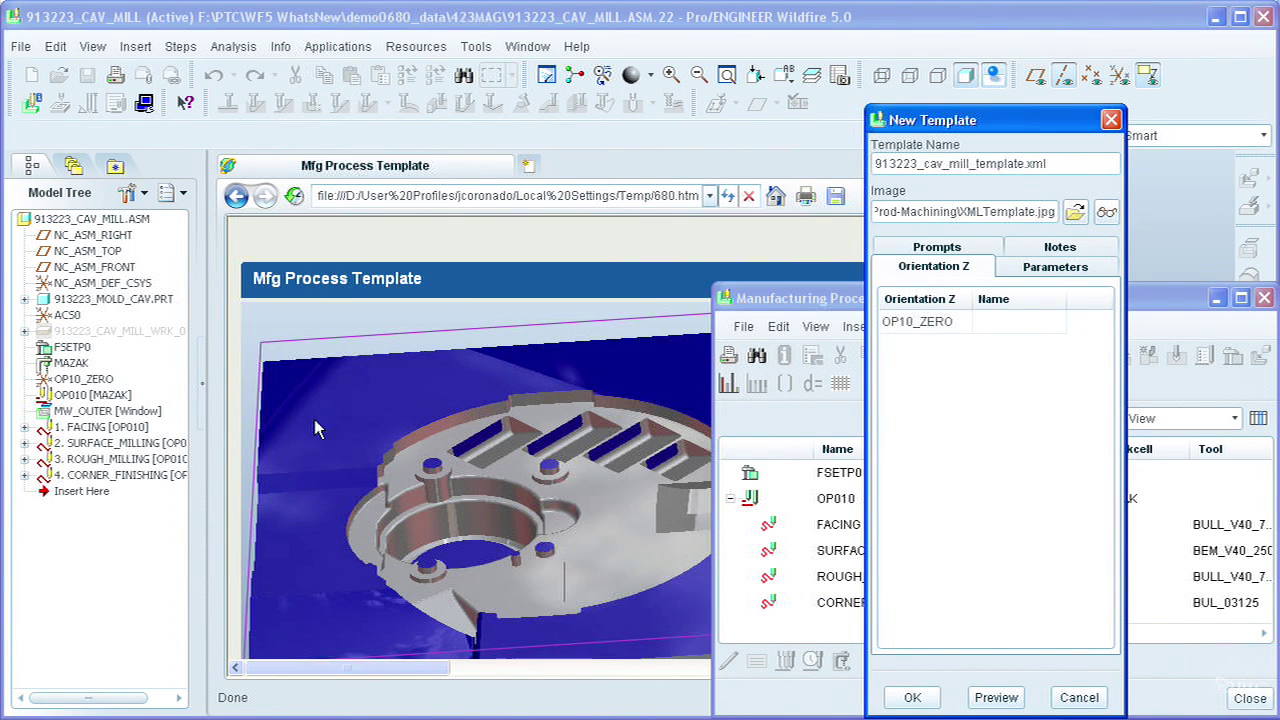
click(203, 383)
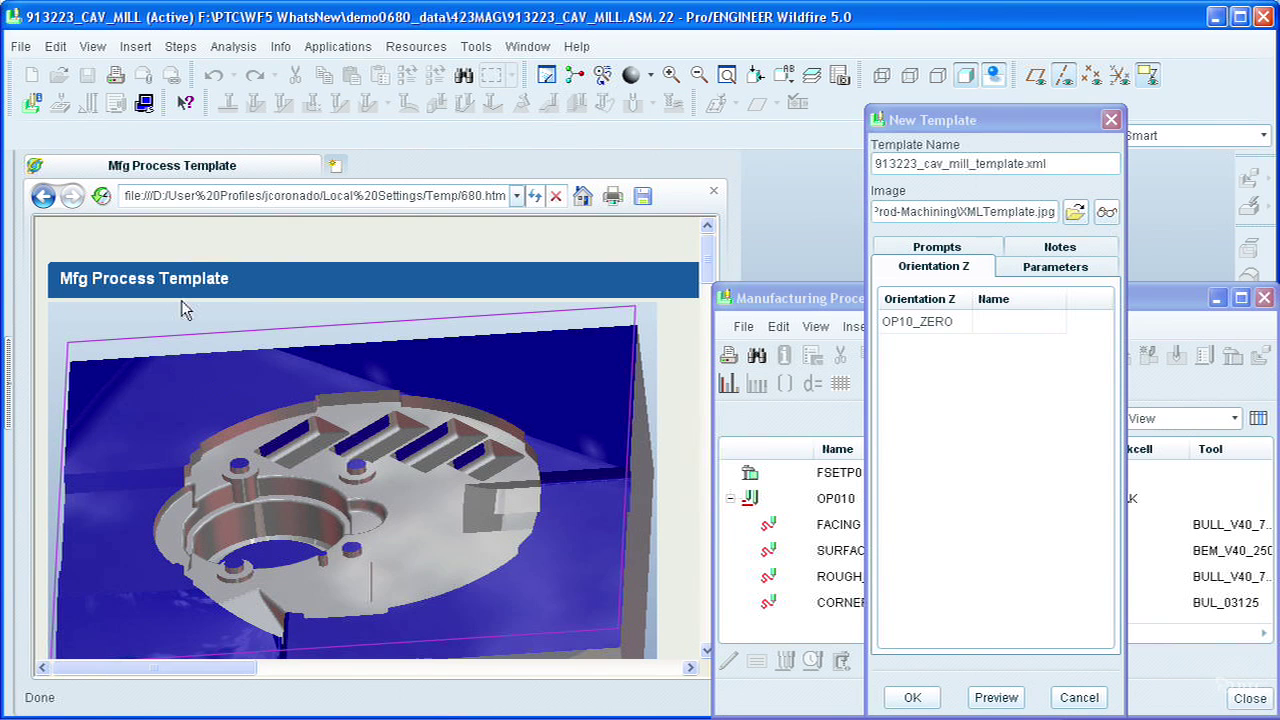
click(72, 280)
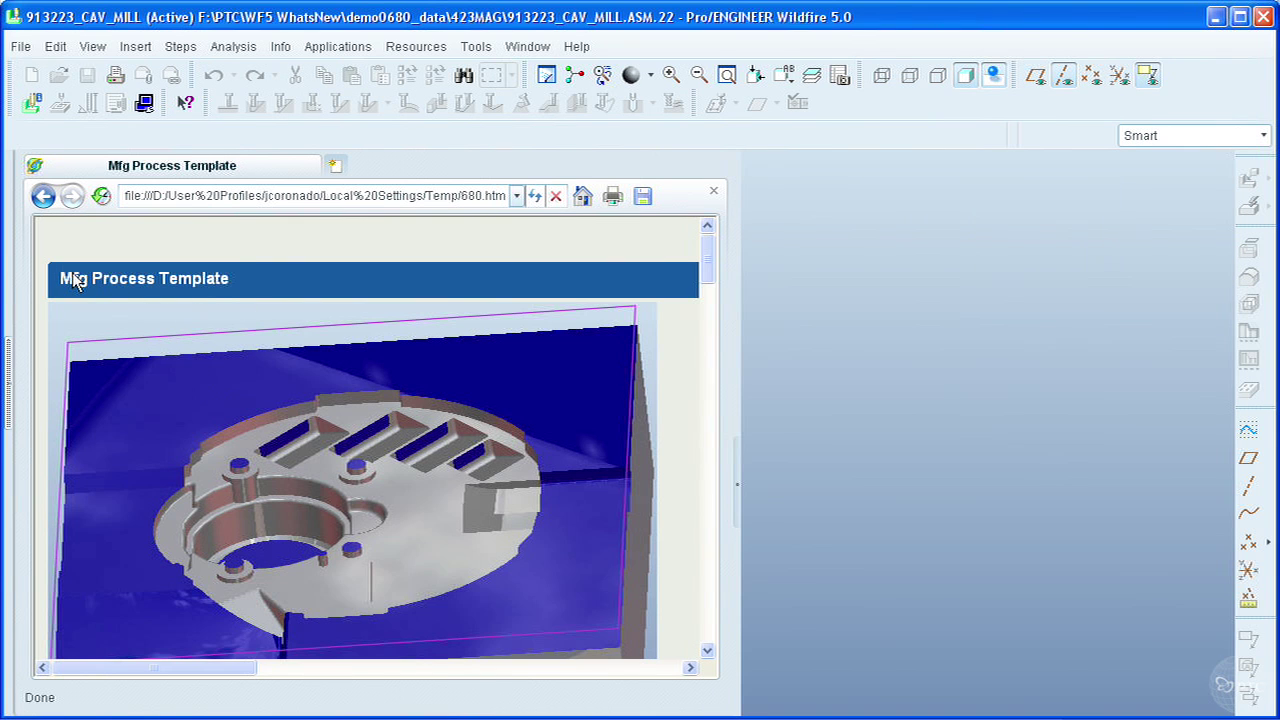
scroll(72, 280, down, 1)
scroll(72, 280, down, 2)
scroll(72, 280, down, 2)
scroll(72, 280, down, 3)
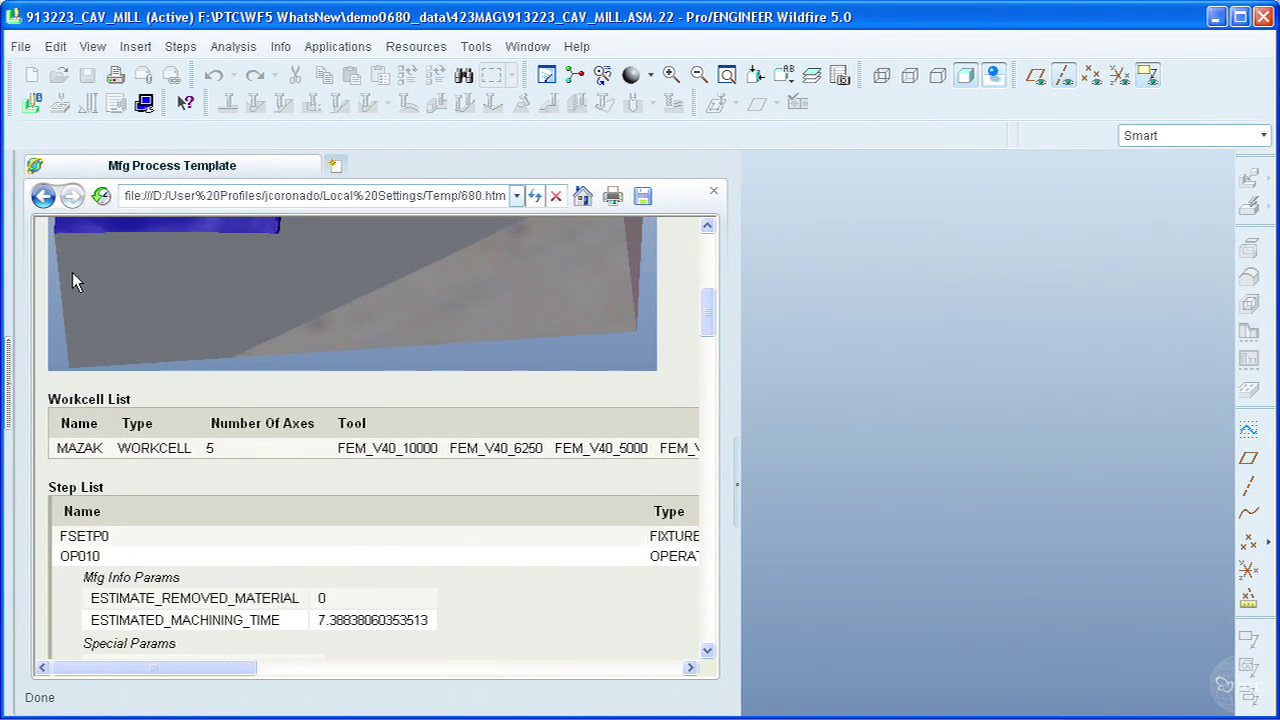